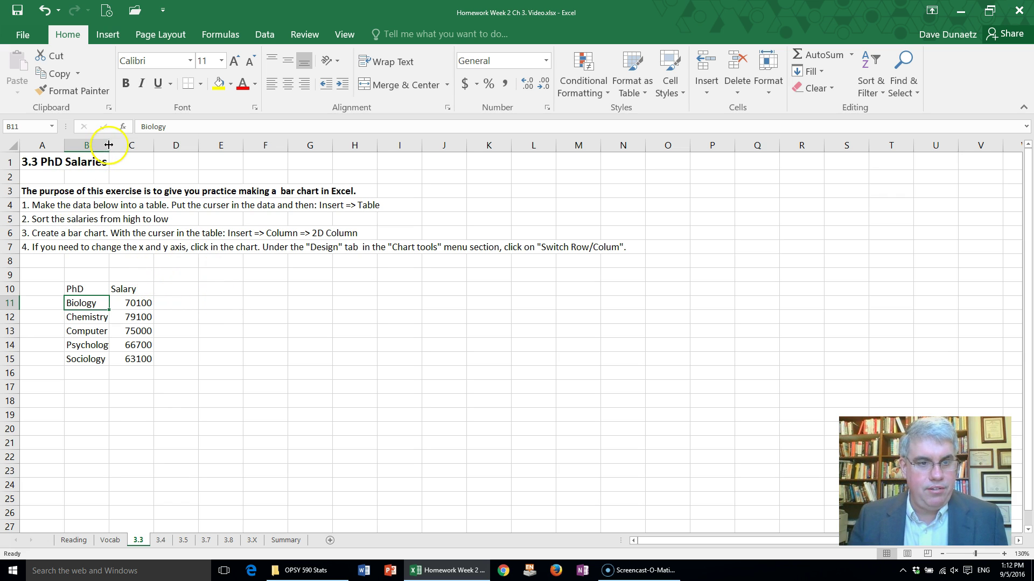
# Step: Drag column B's border wider so names like Computer Science and Psychology fit
pyautogui.moveTo(108, 145); pyautogui.dragTo(138, 142)
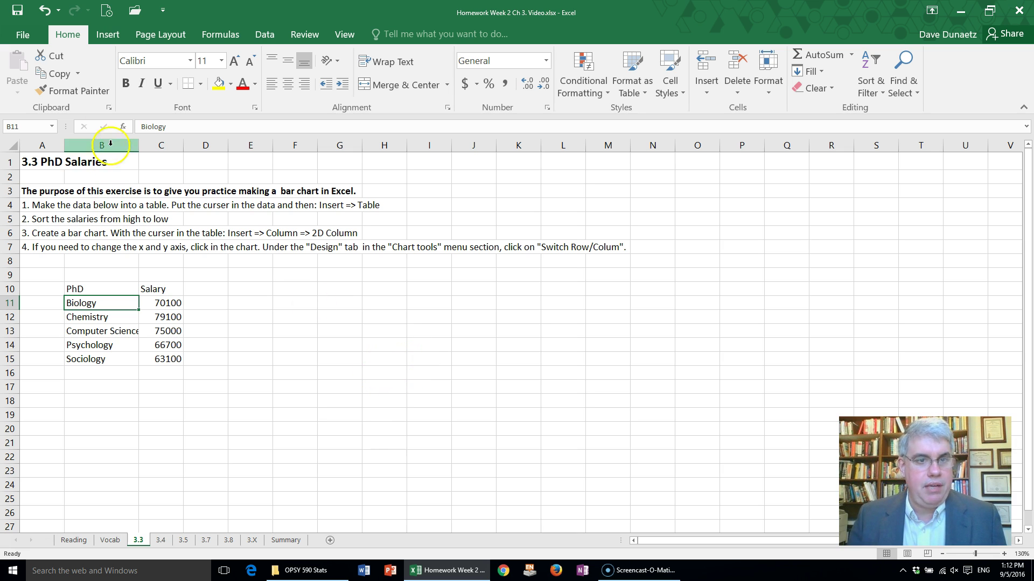
# Step: Convert the range B10:C15 into an Excel table with headers
pyautogui.click(107, 37)
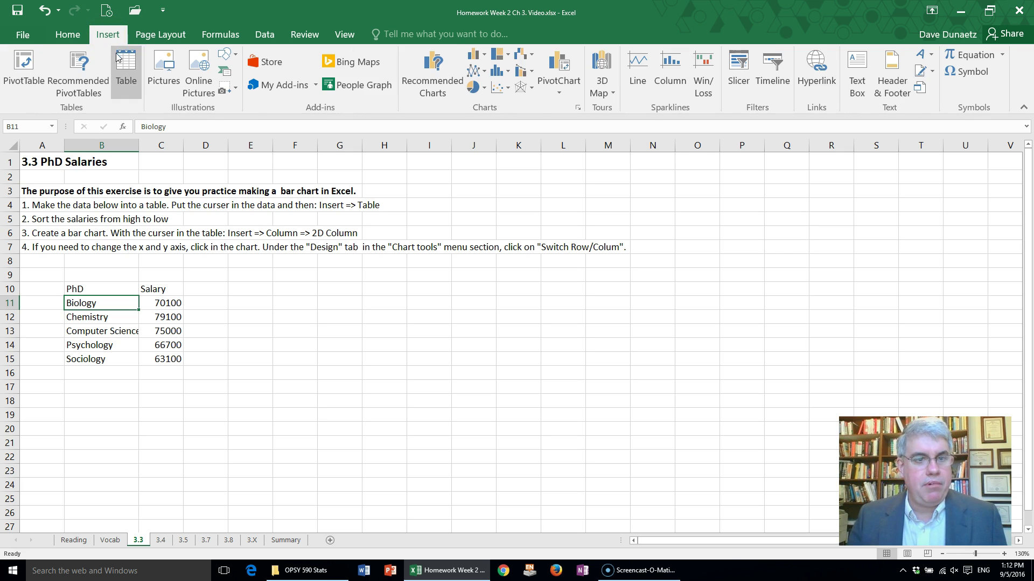
pyautogui.click(126, 69)
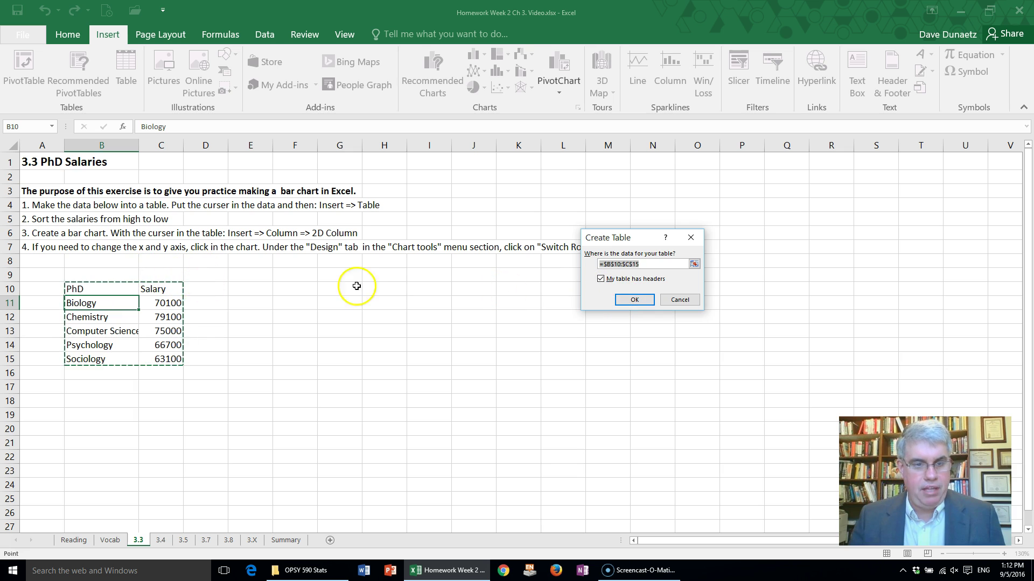
pyautogui.click(622, 302)
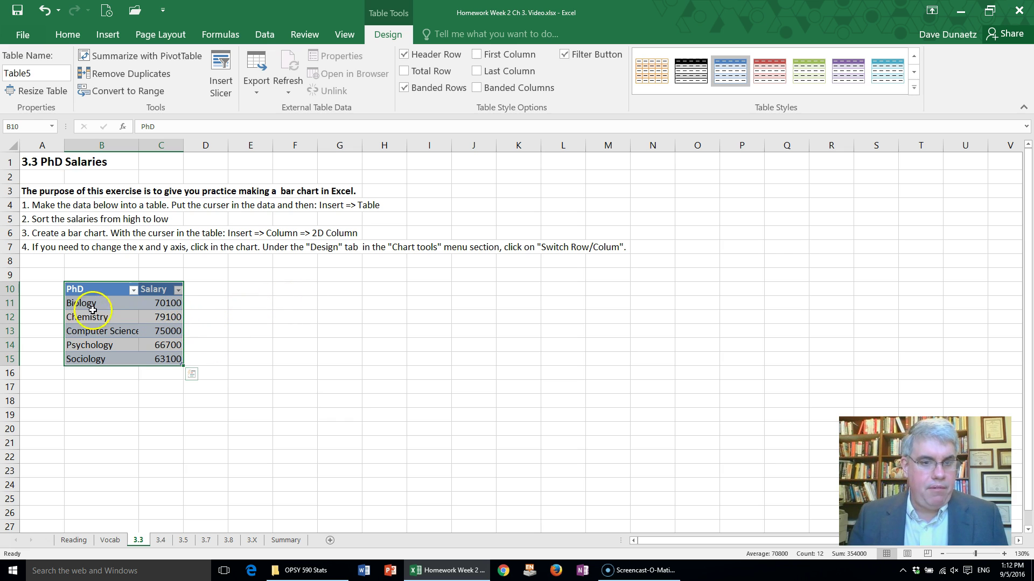
# Step: Rename the PhD header in B10 to 'Category of Scientist'
pyautogui.click(94, 291)
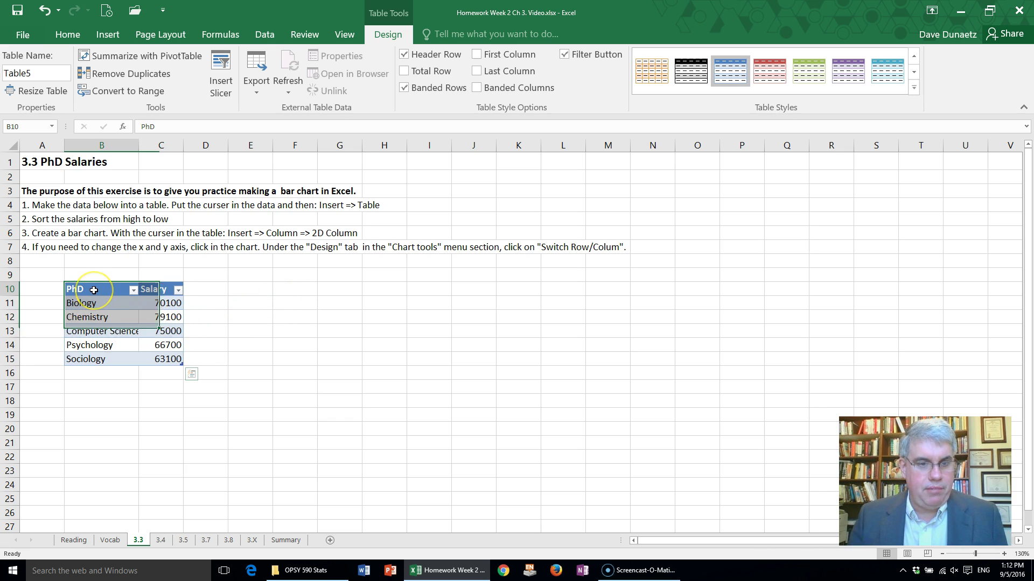
pyautogui.click(166, 122)
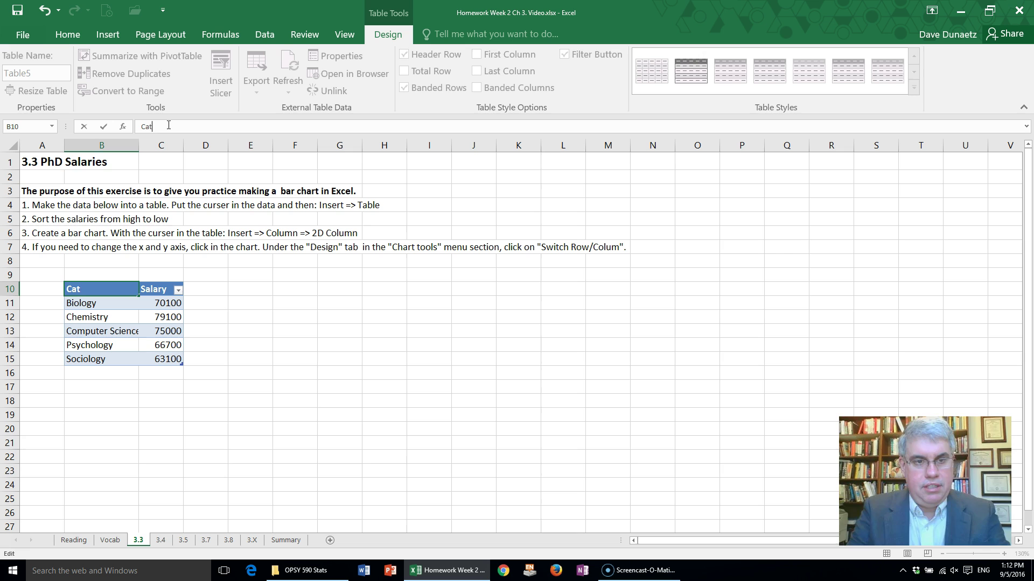
pyautogui.write('egory of S')
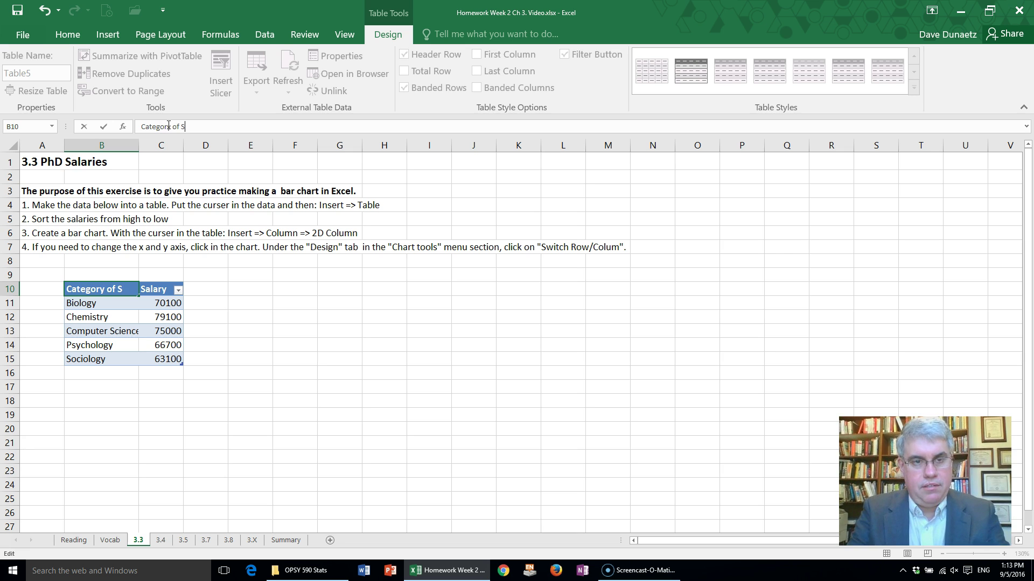
pyautogui.write('cientist')
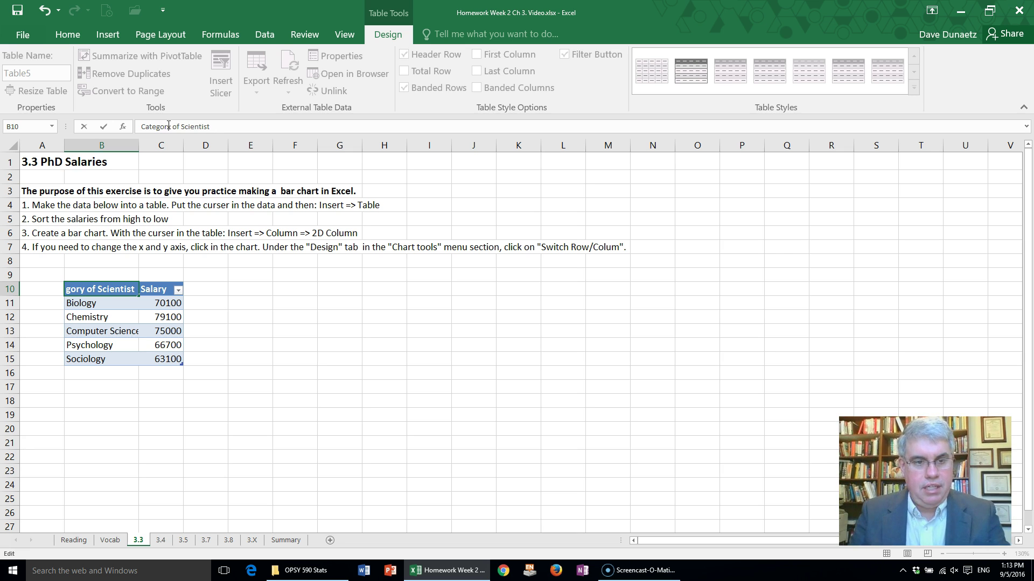
pyautogui.click(345, 34)
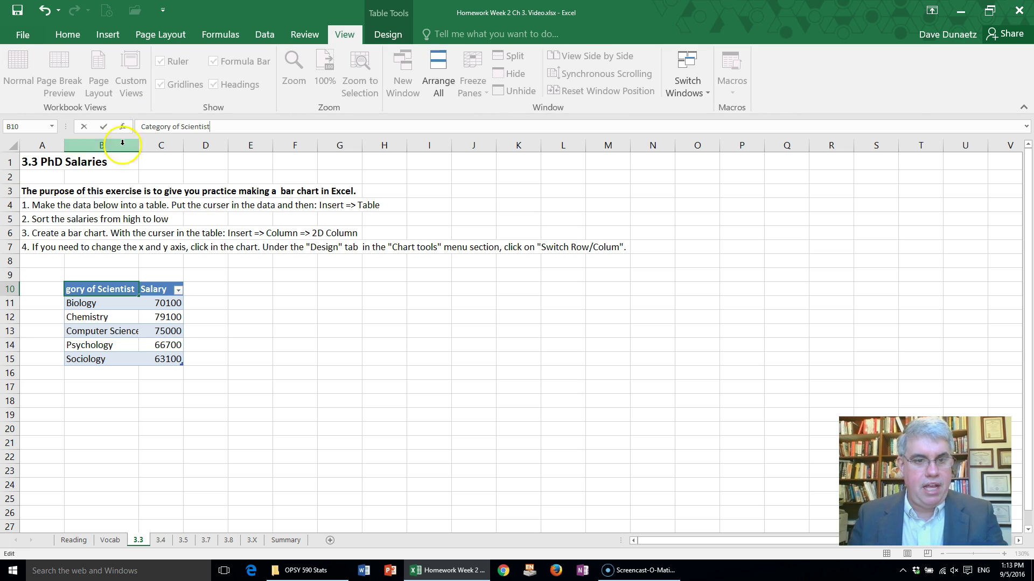
# Step: Rename the Salary header in C10 to 'Annual Salary'
pyautogui.click(159, 289)
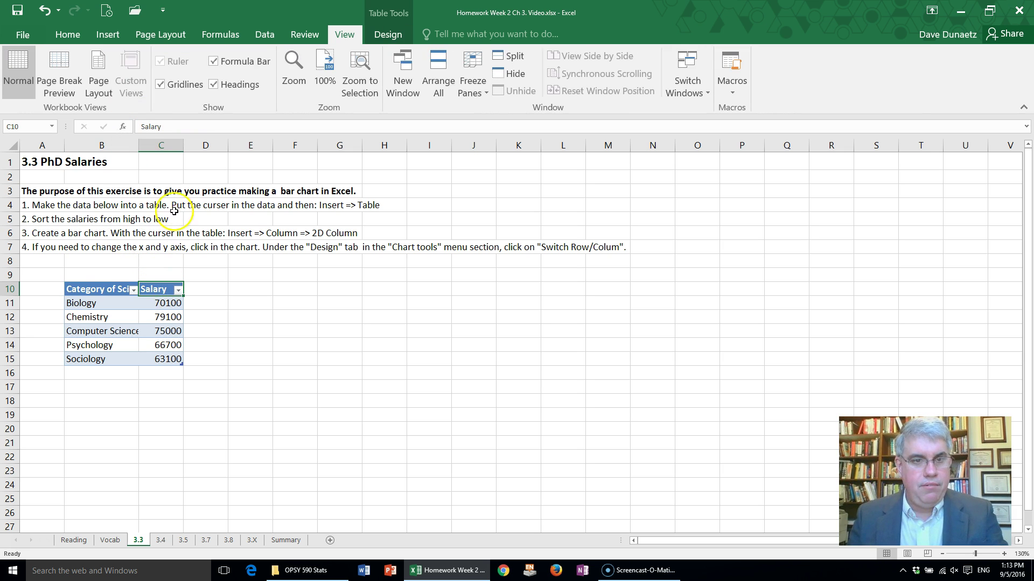
pyautogui.click(144, 128)
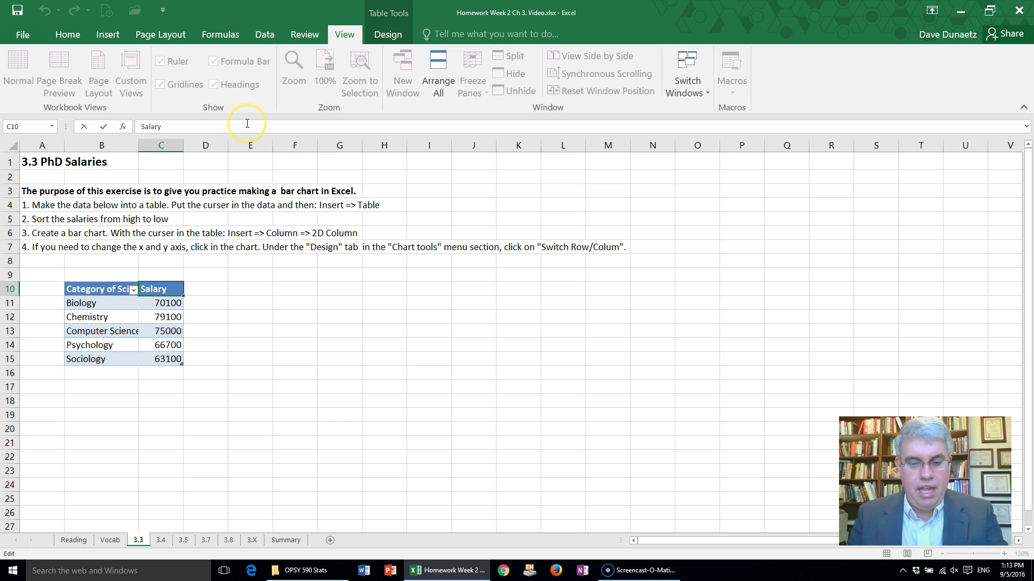
pyautogui.write('Annual')
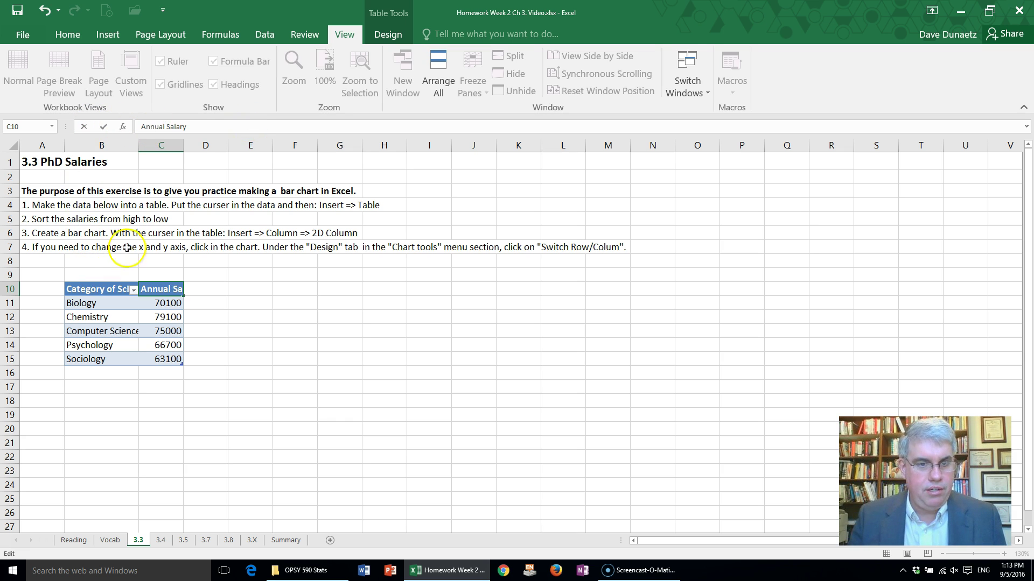
# Step: Widen column B to about 19.57 for the 'Category of Scientist' header, then select column C
pyautogui.click(118, 145)
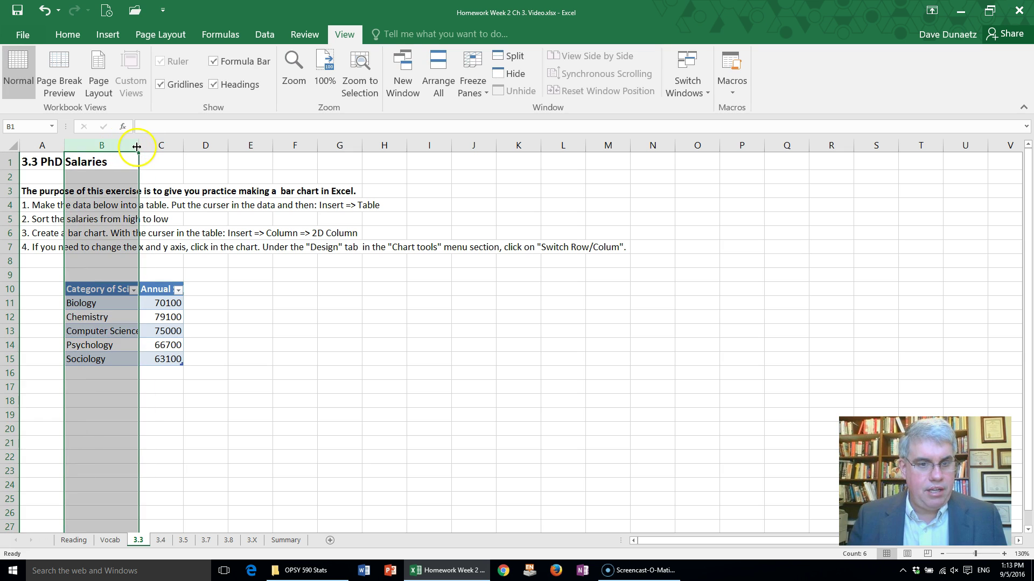
pyautogui.moveTo(138, 146); pyautogui.dragTo(261, 153)
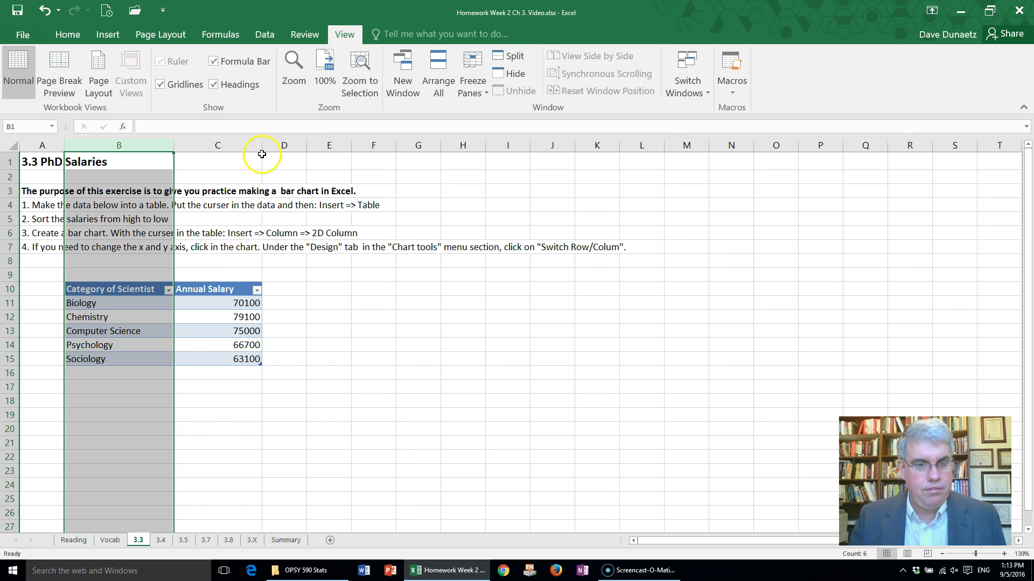
pyautogui.click(219, 144)
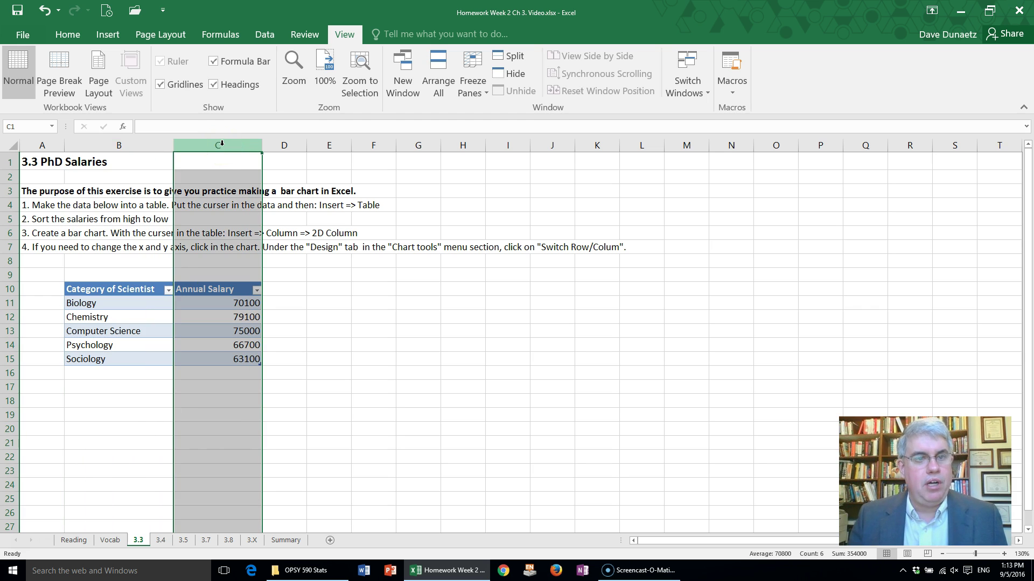
# Step: Apply the Accounting number format to the Annual Salary column, showing values like $79,100.00
pyautogui.click(67, 38)
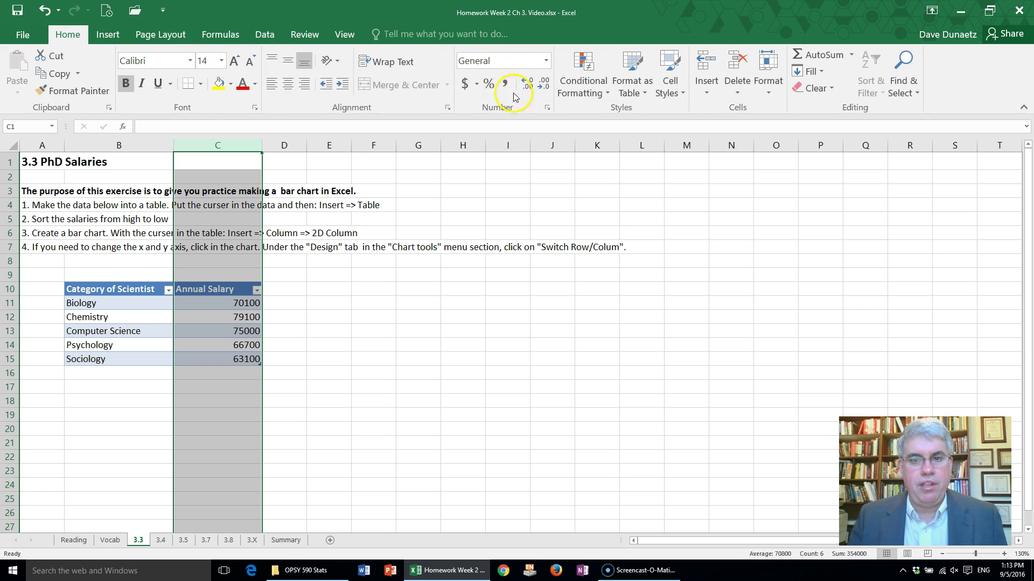
pyautogui.click(468, 85)
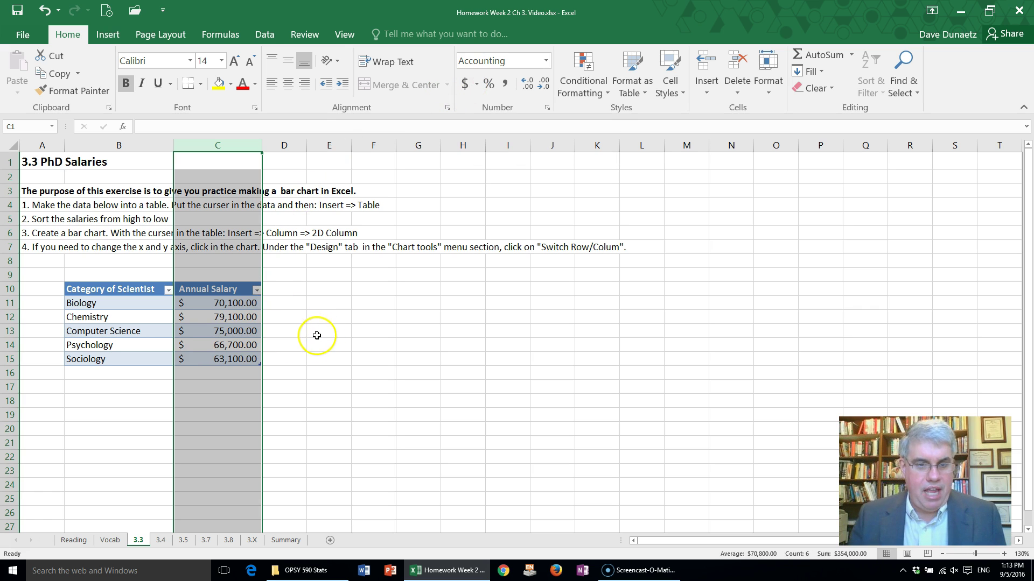
pyautogui.click(143, 411)
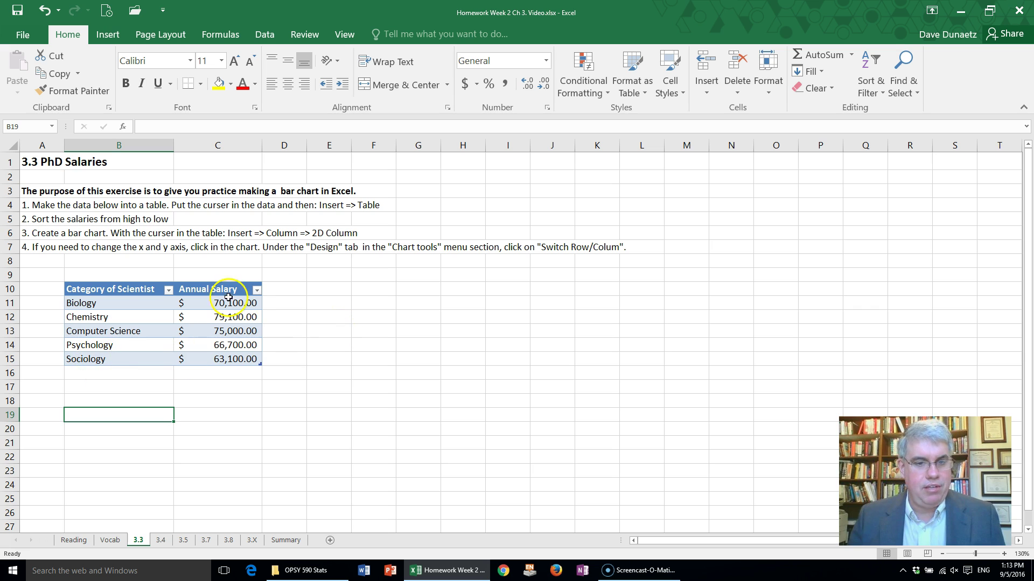
# Step: Sort the table by Annual Salary largest to smallest, putting Chemistry first and Sociology last
pyautogui.click(257, 291)
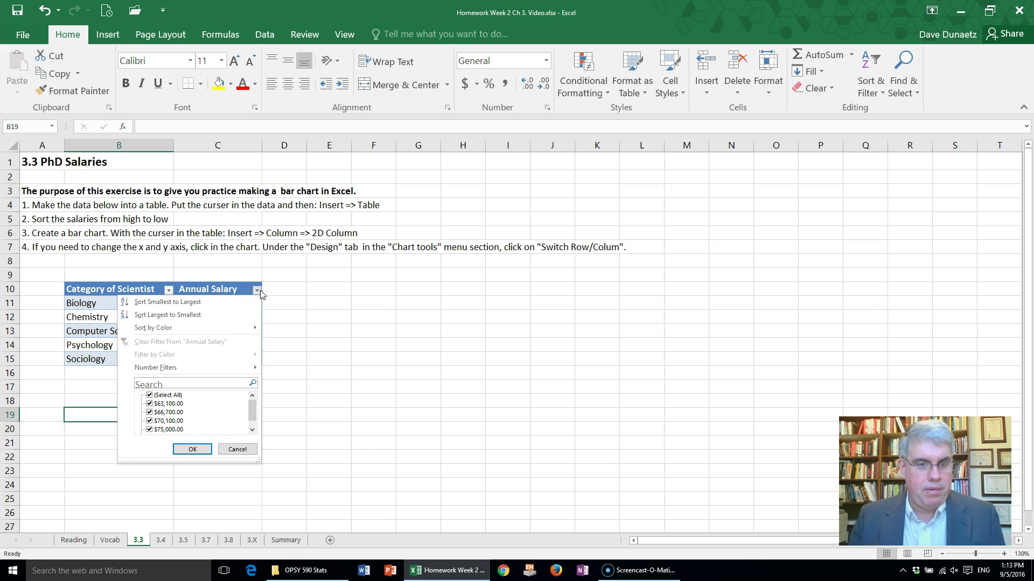
pyautogui.click(221, 315)
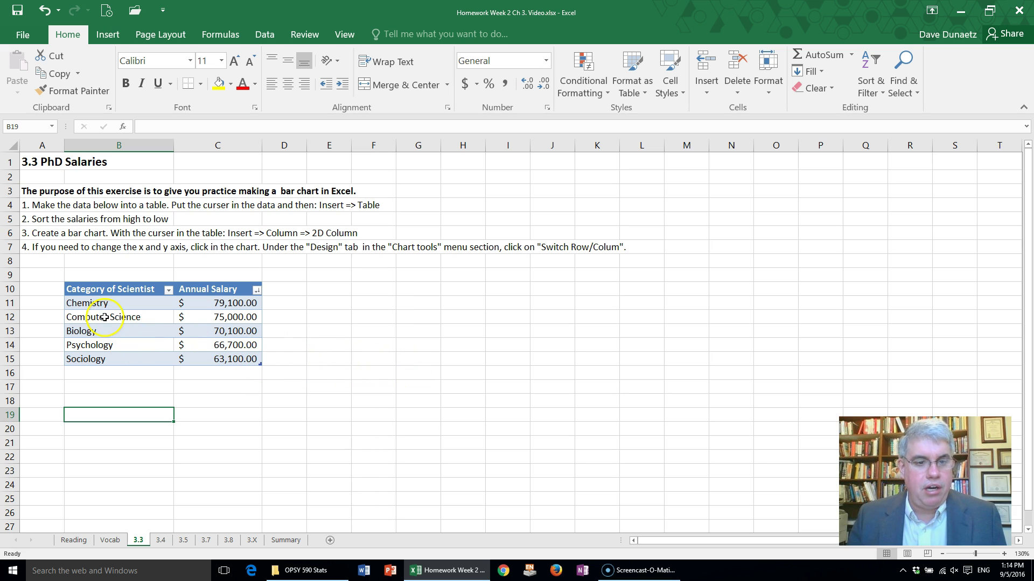
pyautogui.click(105, 317)
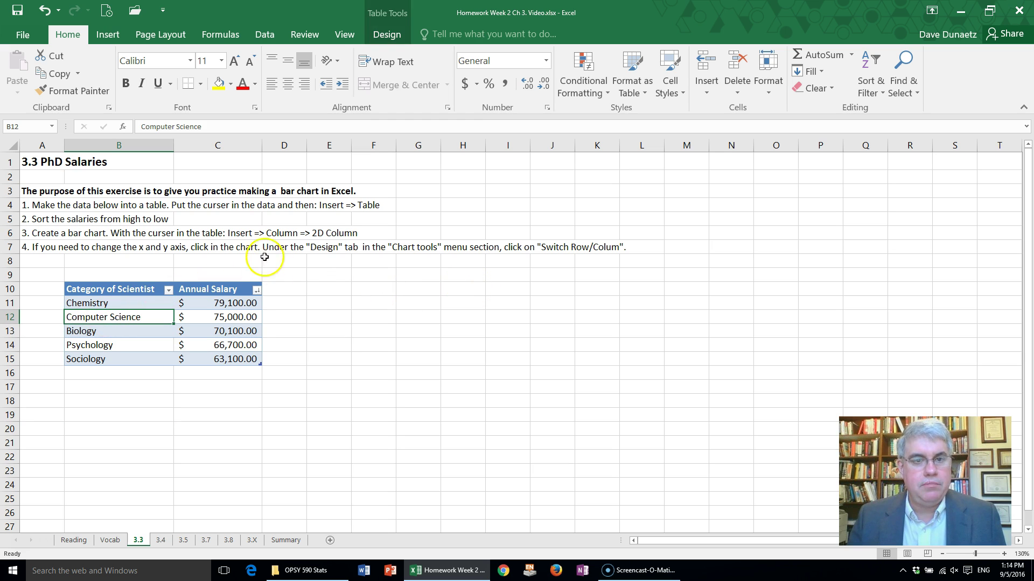
# Step: Insert a 2-D Clustered Column chart of the table's salaries
pyautogui.click(108, 34)
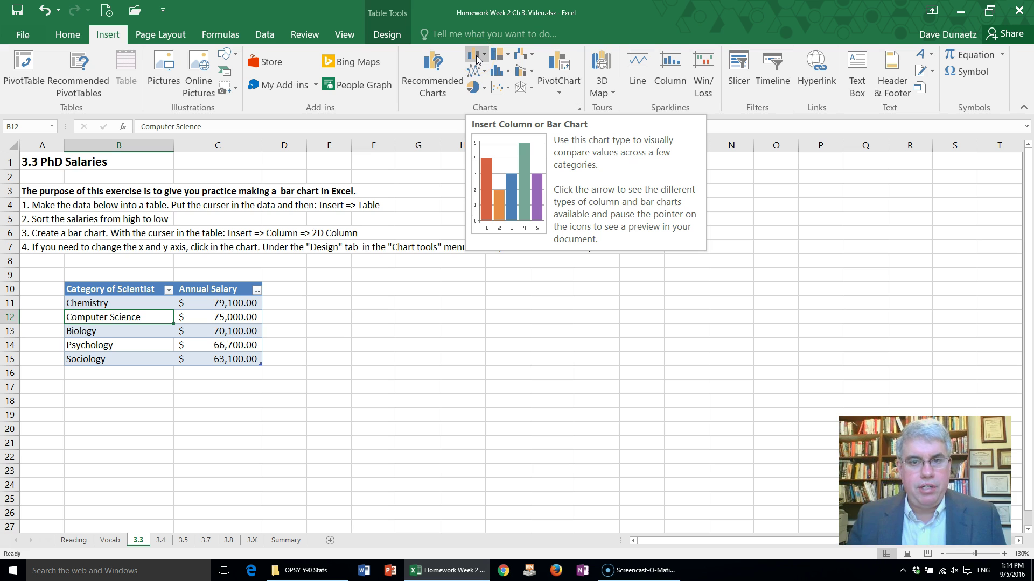
pyautogui.click(476, 60)
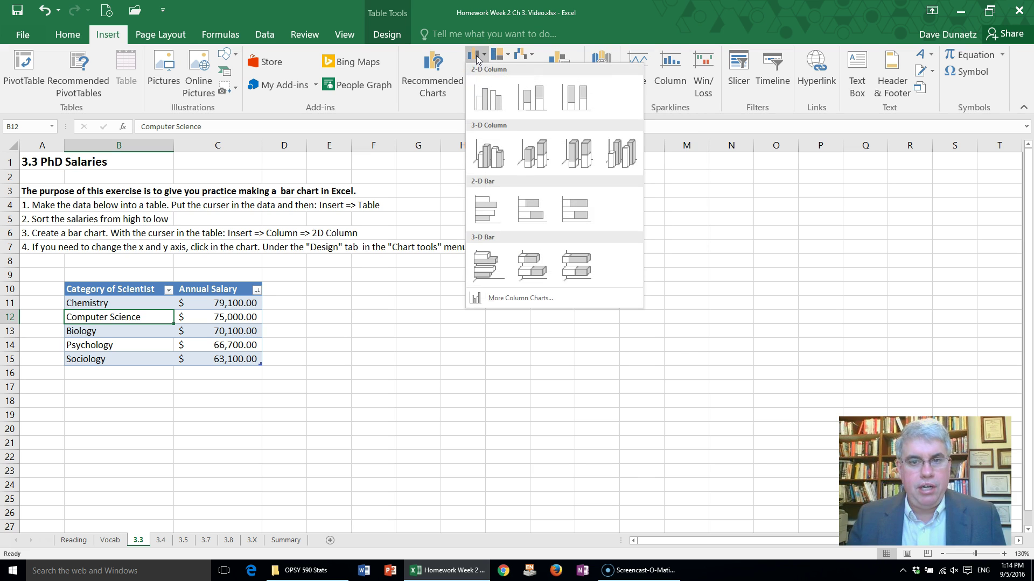
pyautogui.click(485, 99)
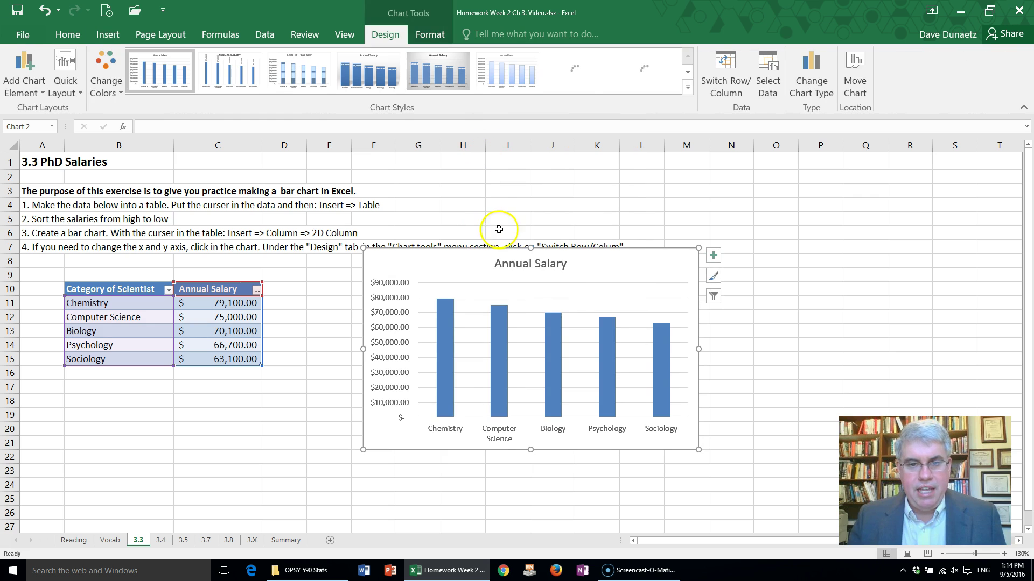
# Step: Move the chart slightly lower and retitle it 'Annual Salary for Various PhDs'
pyautogui.moveTo(489, 251); pyautogui.dragTo(487, 290)
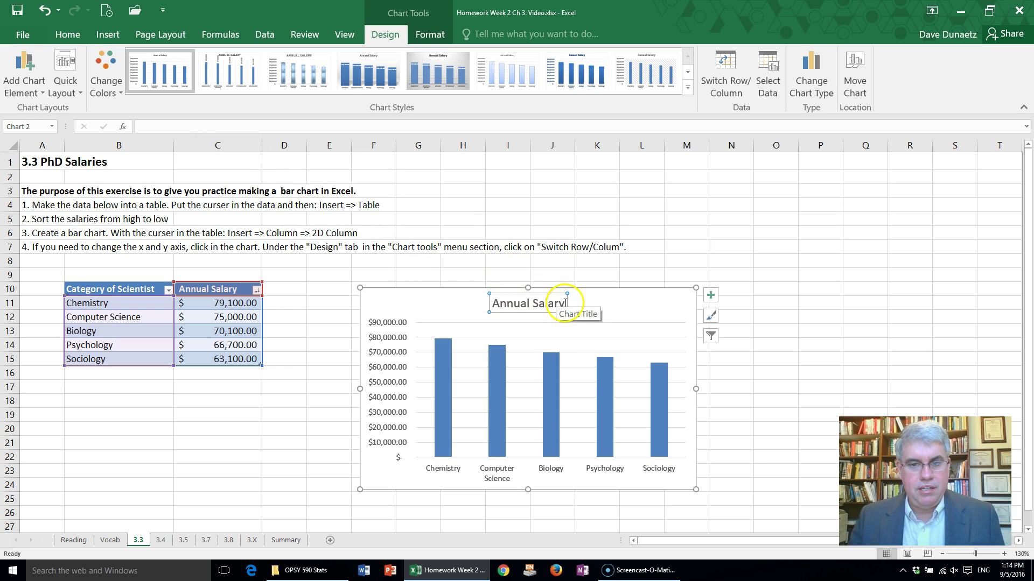
pyautogui.click(564, 304)
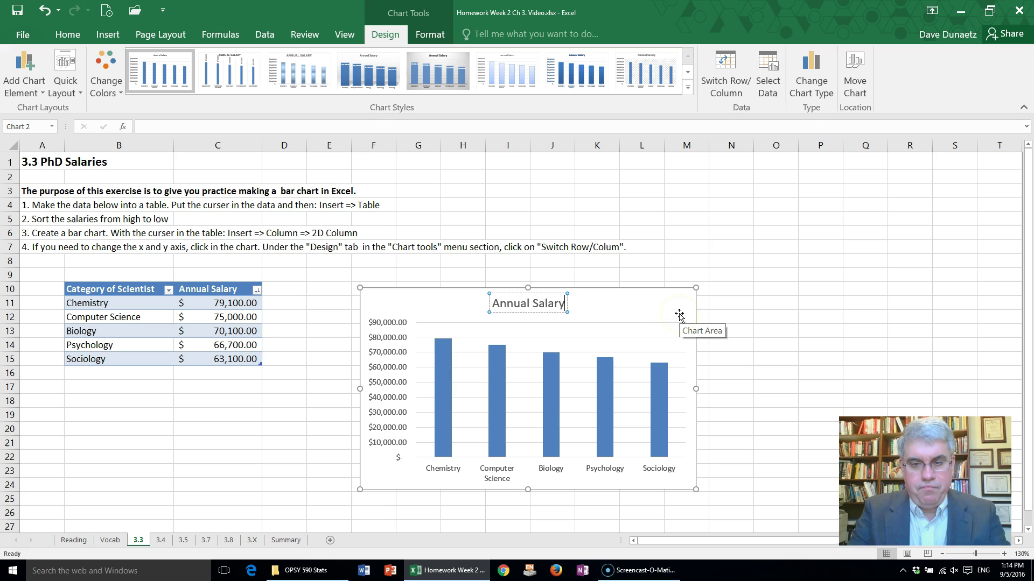
pyautogui.write('for')
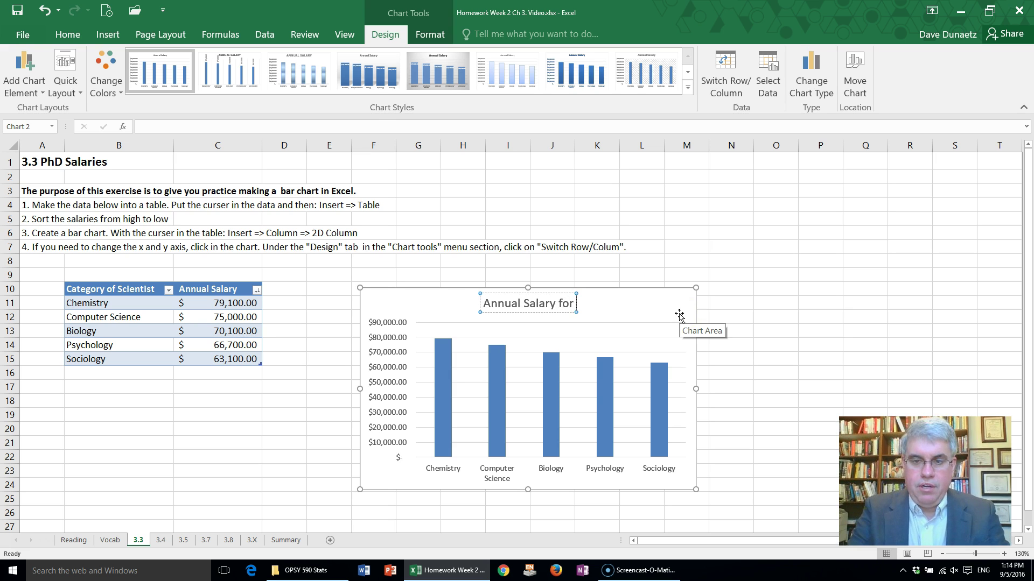
pyautogui.write(' Various PH')
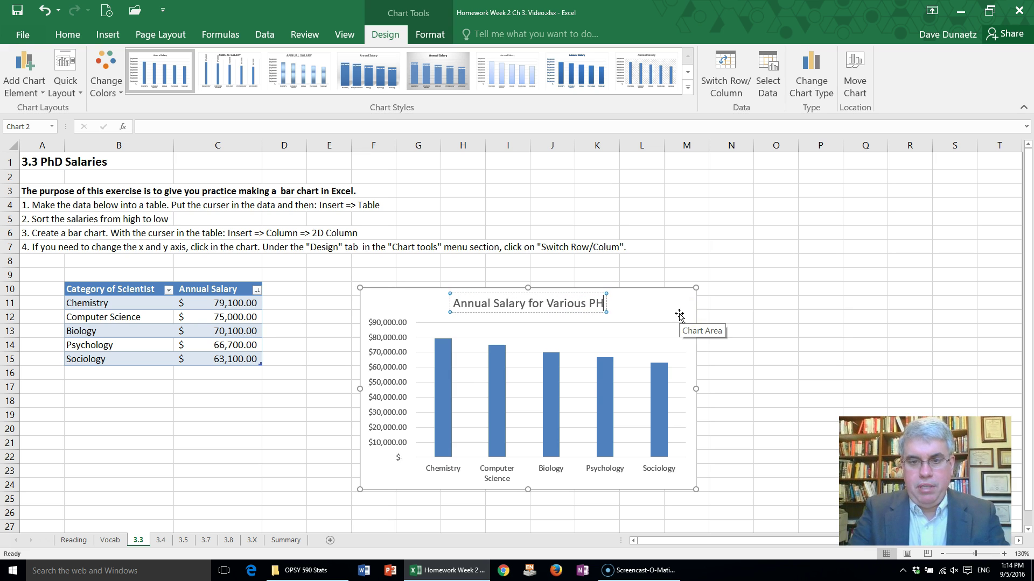
pyautogui.press('BackSpace')
pyautogui.write('hDs')
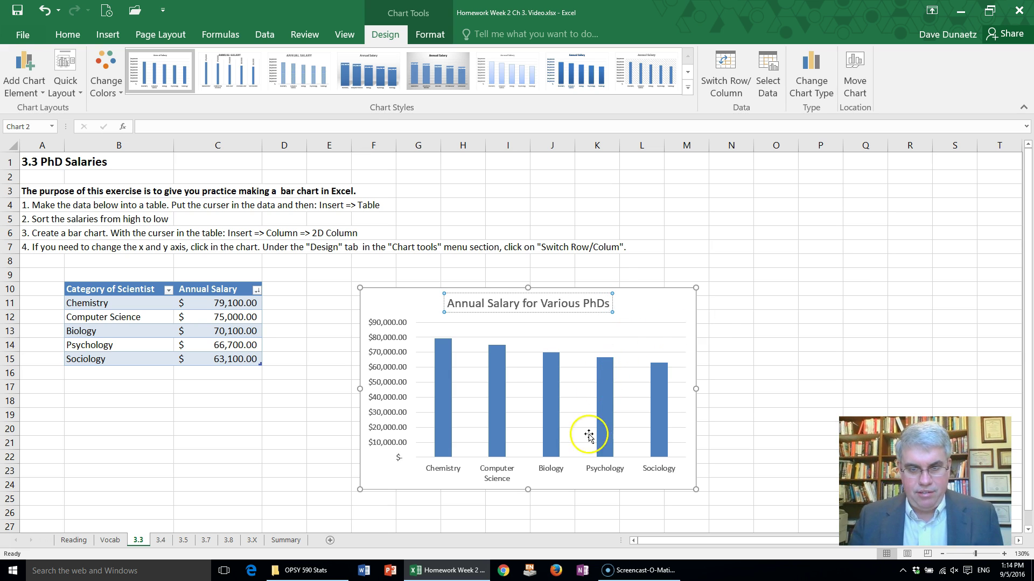
pyautogui.click(598, 483)
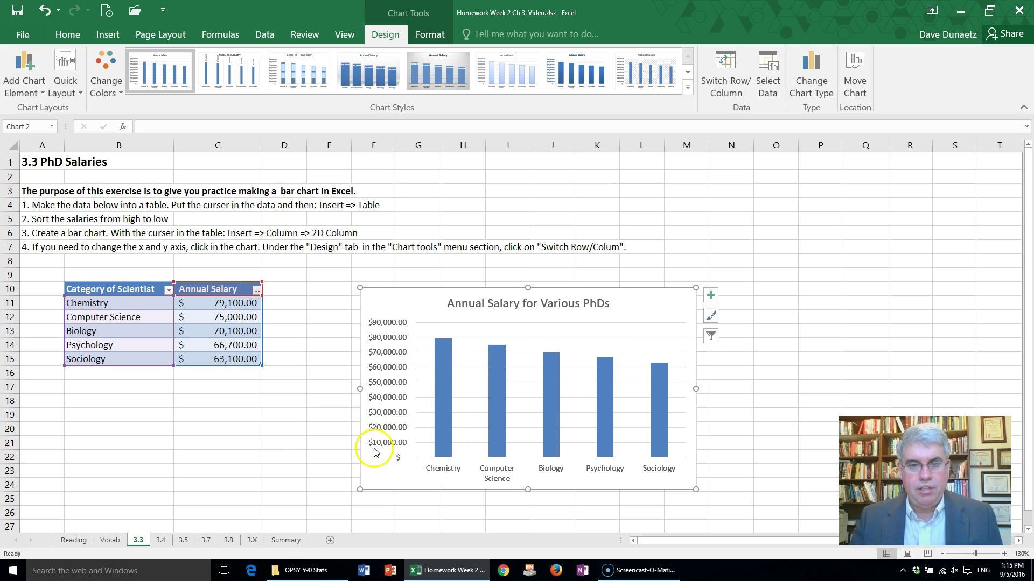
pyautogui.click(323, 444)
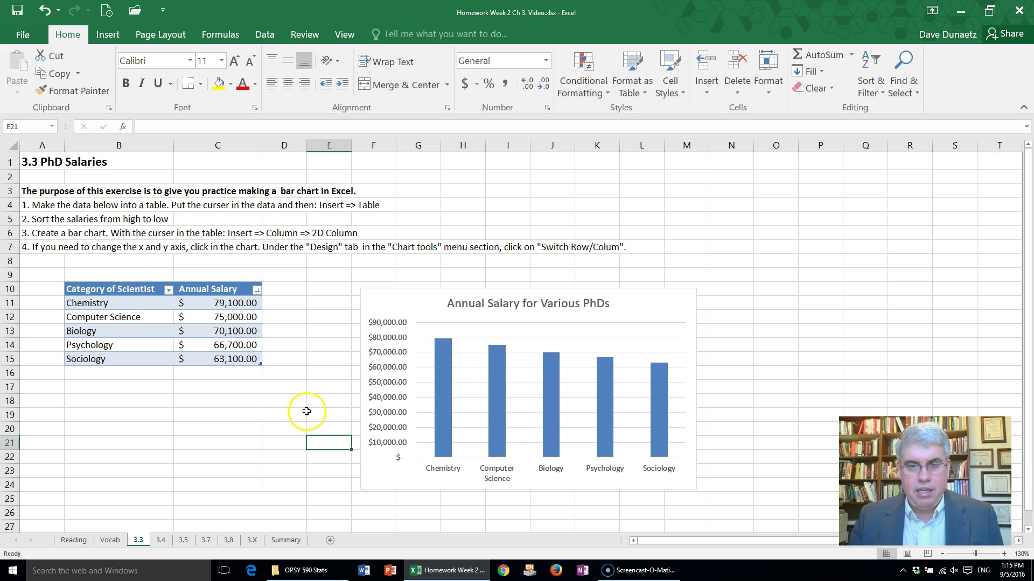
pyautogui.scroll(-1, 306, 414)
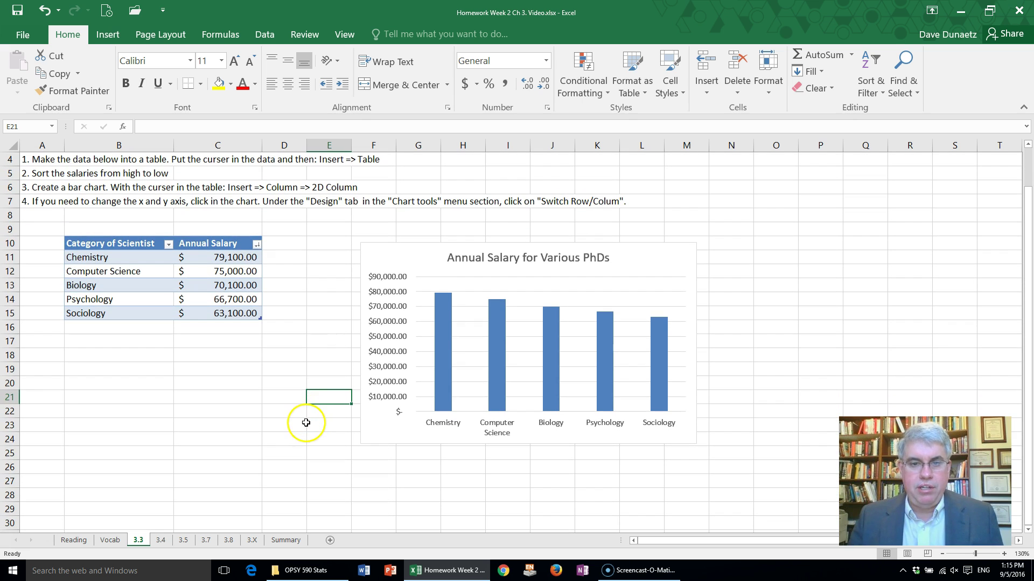